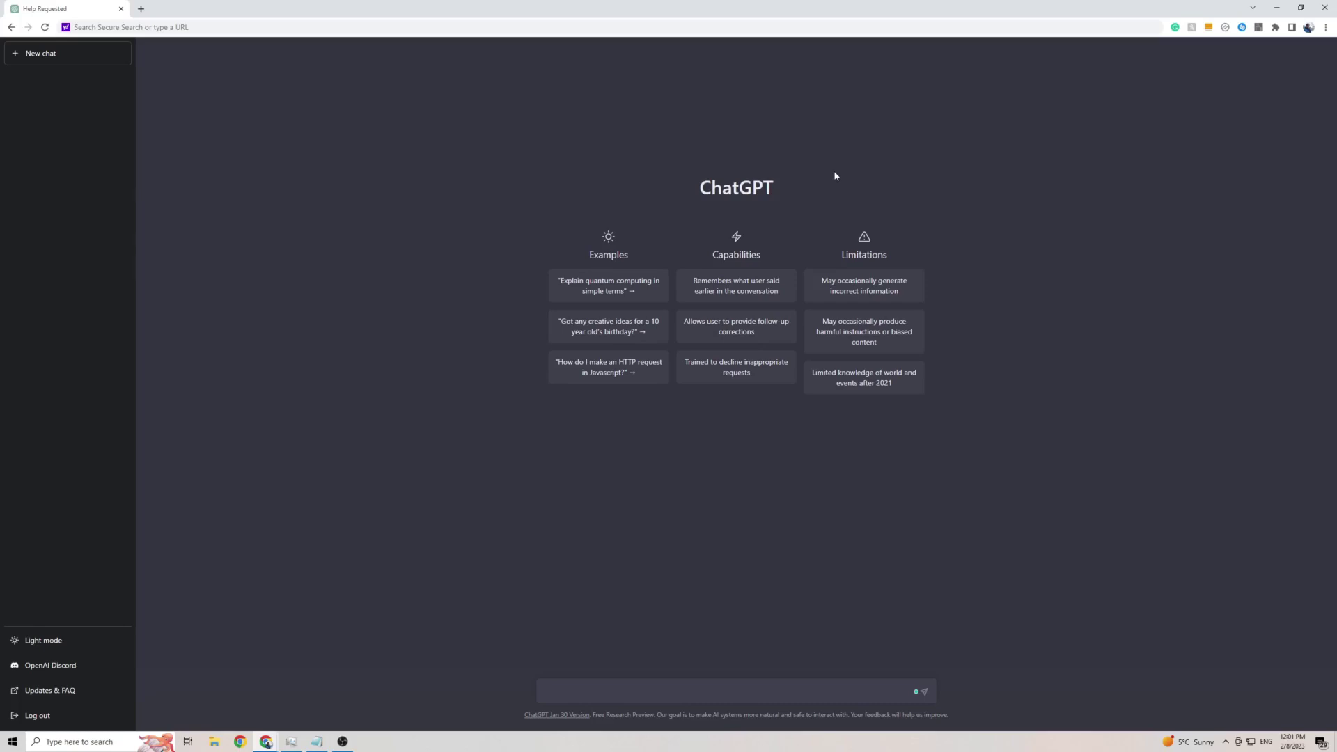
- Translate the ChatGPT home page with Chrome Translate, choosing Persian as the target language
{"action": "right_click", "coordinate": [918, 207]}
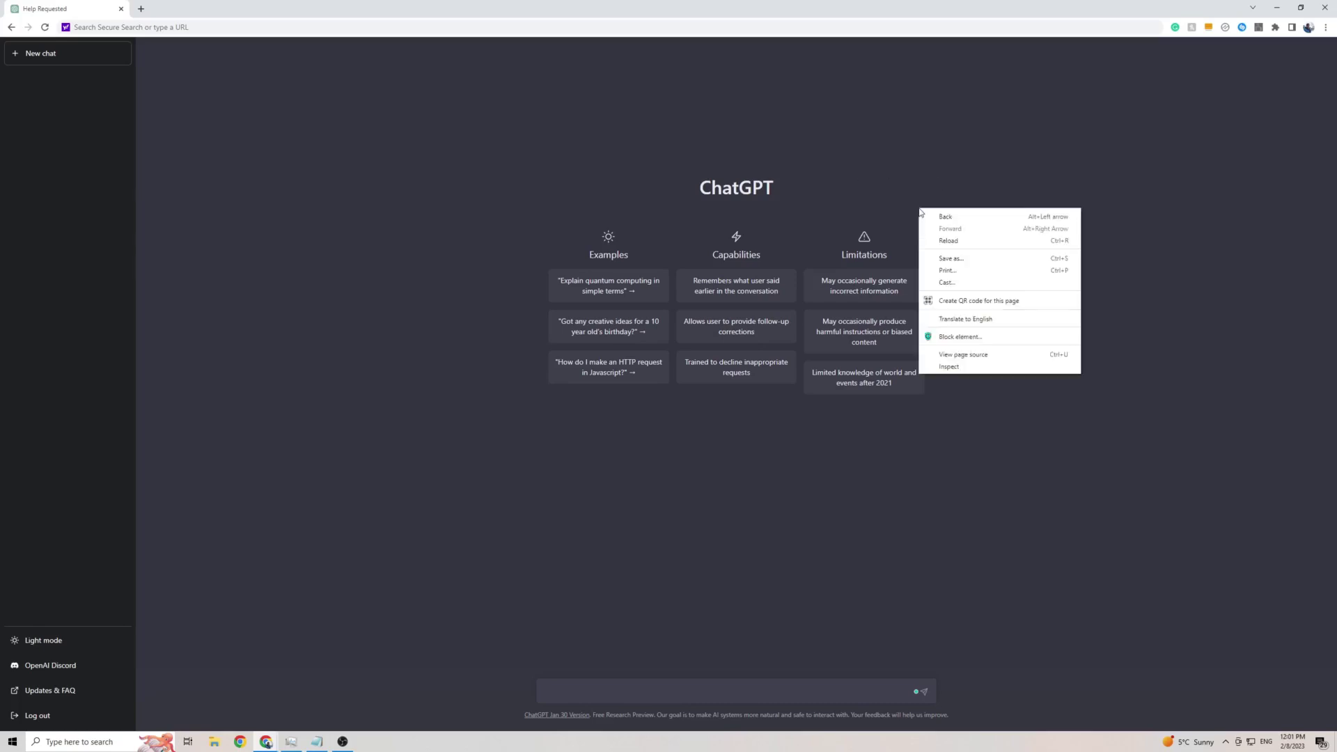
{"action": "left_click", "coordinate": [972, 321]}
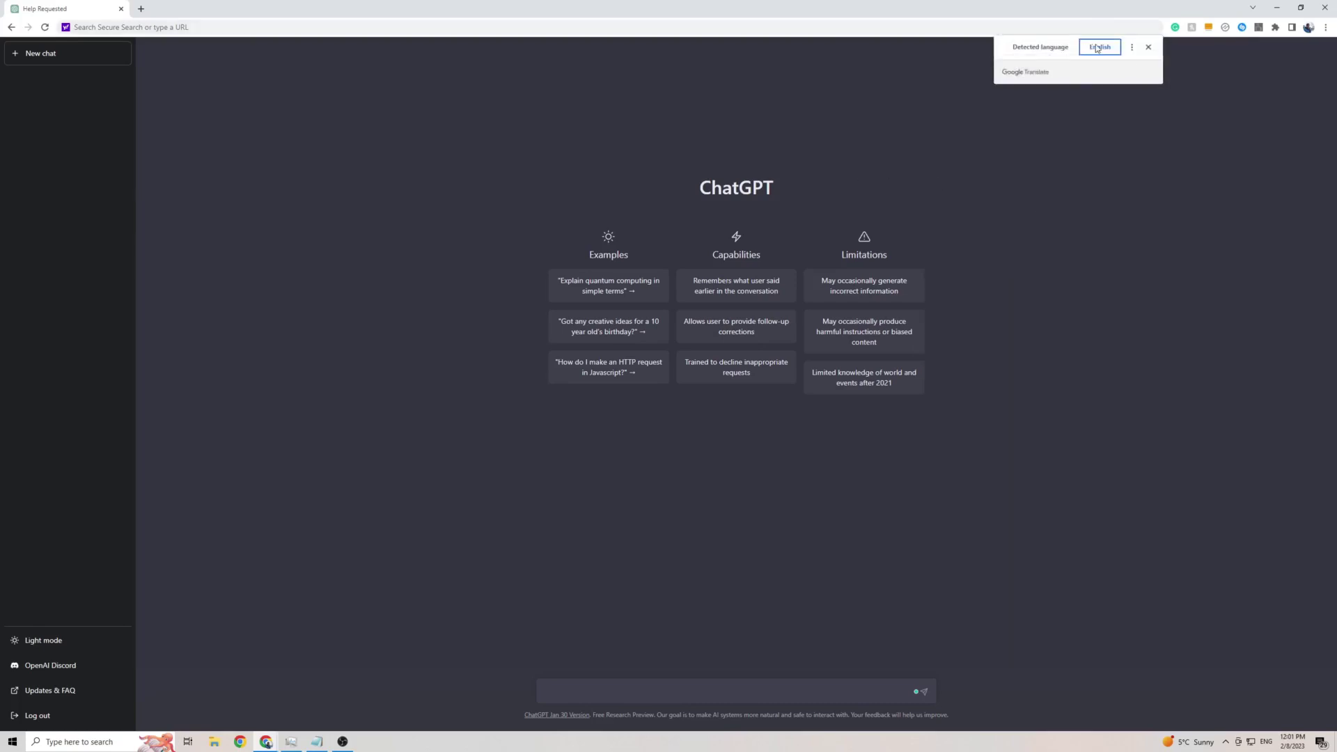
{"action": "left_click", "coordinate": [1136, 50]}
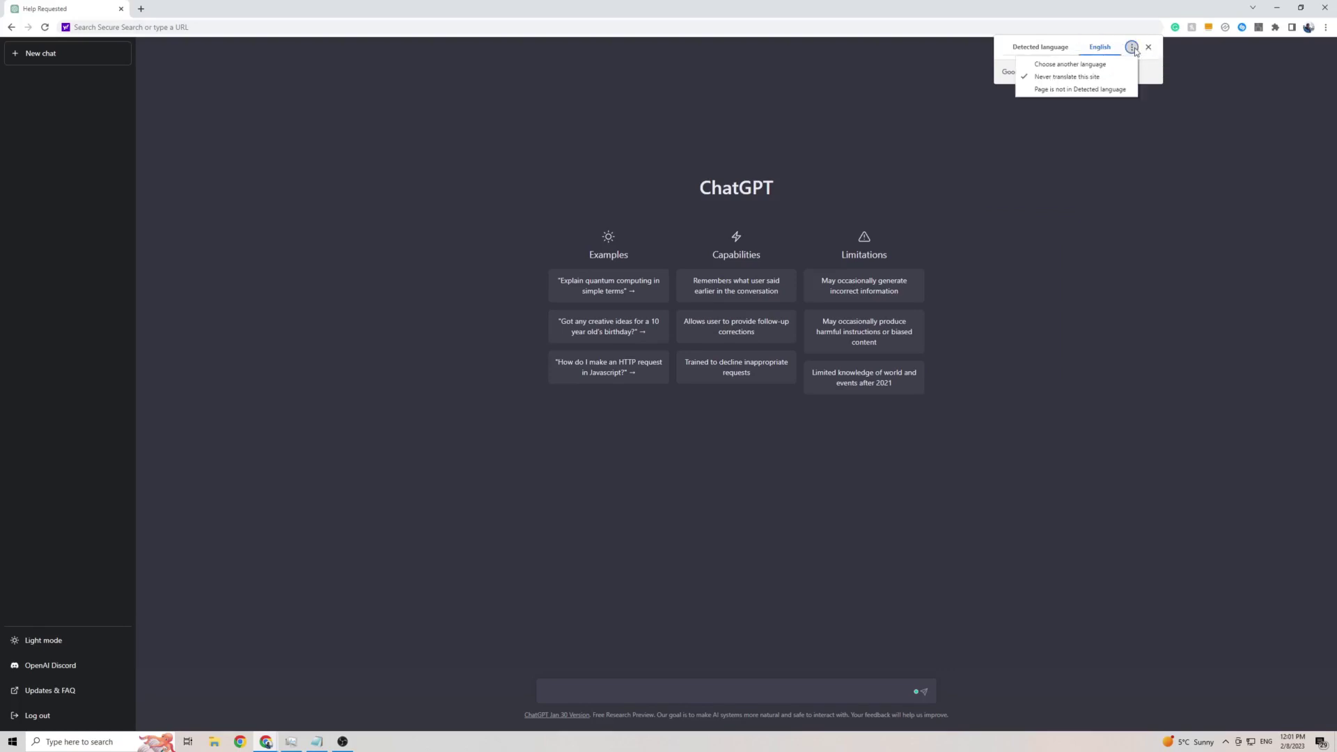
{"action": "left_click", "coordinate": [1077, 65]}
{"action": "left_click", "coordinate": [1150, 70]}
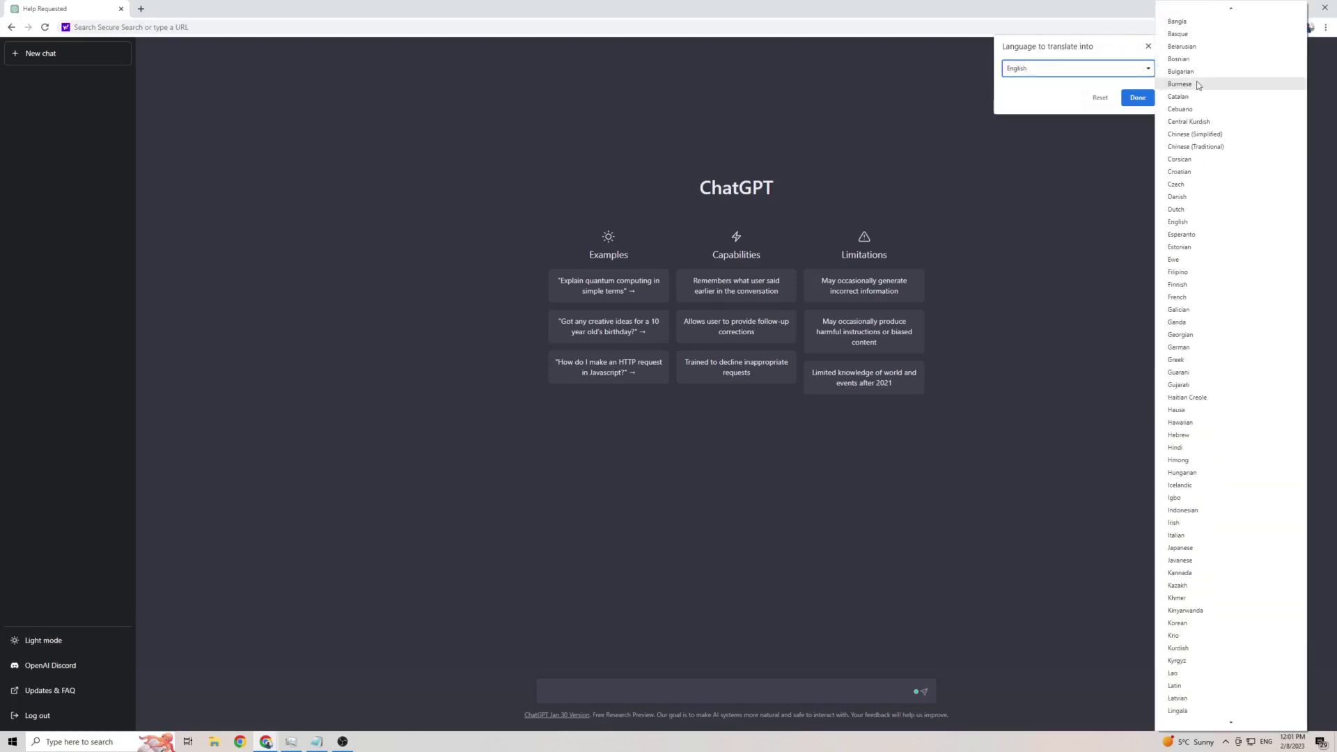
{"action": "scroll", "coordinate": [1198, 86], "scroll_direction": "down", "scroll_amount": 3}
{"action": "scroll", "coordinate": [1197, 86], "scroll_direction": "down", "scroll_amount": 3}
{"action": "scroll", "coordinate": [1212, 116], "scroll_direction": "down", "scroll_amount": 3}
{"action": "scroll", "coordinate": [1217, 126], "scroll_direction": "down", "scroll_amount": 3}
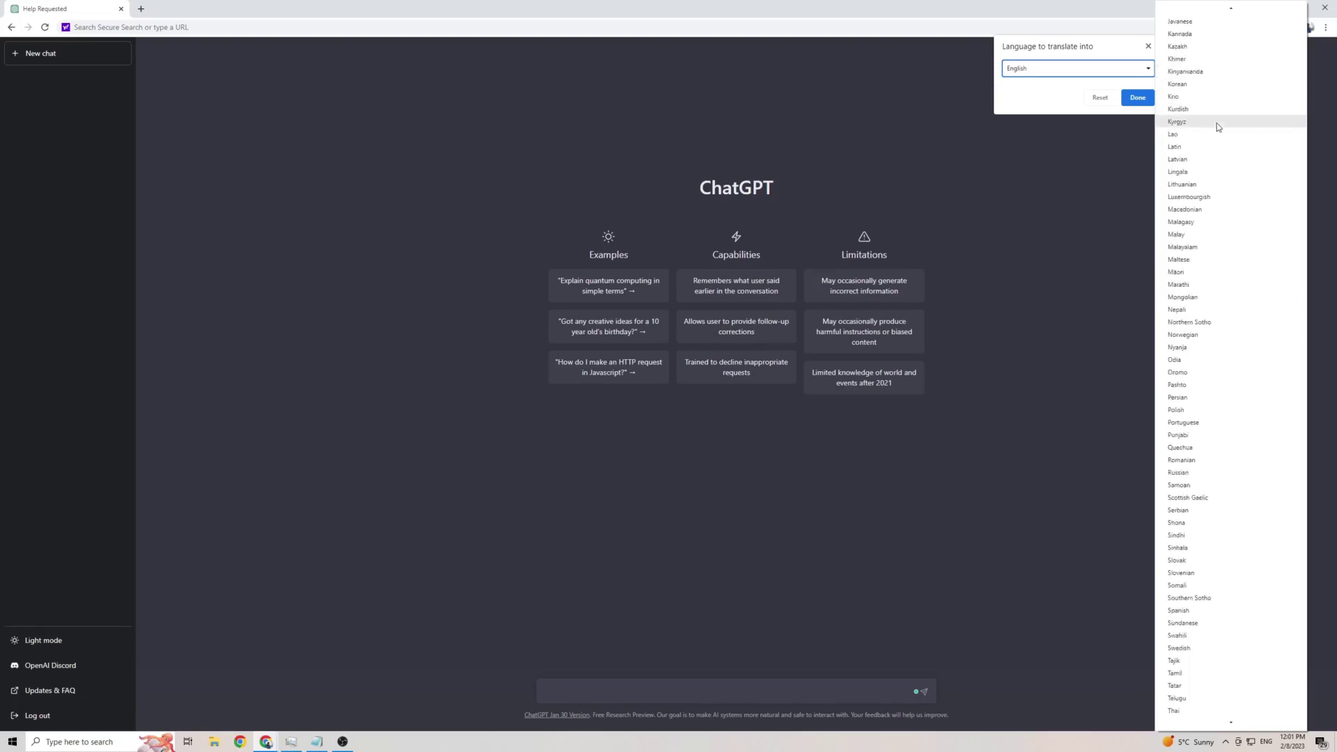
{"action": "scroll", "coordinate": [1218, 130], "scroll_direction": "down", "scroll_amount": 2}
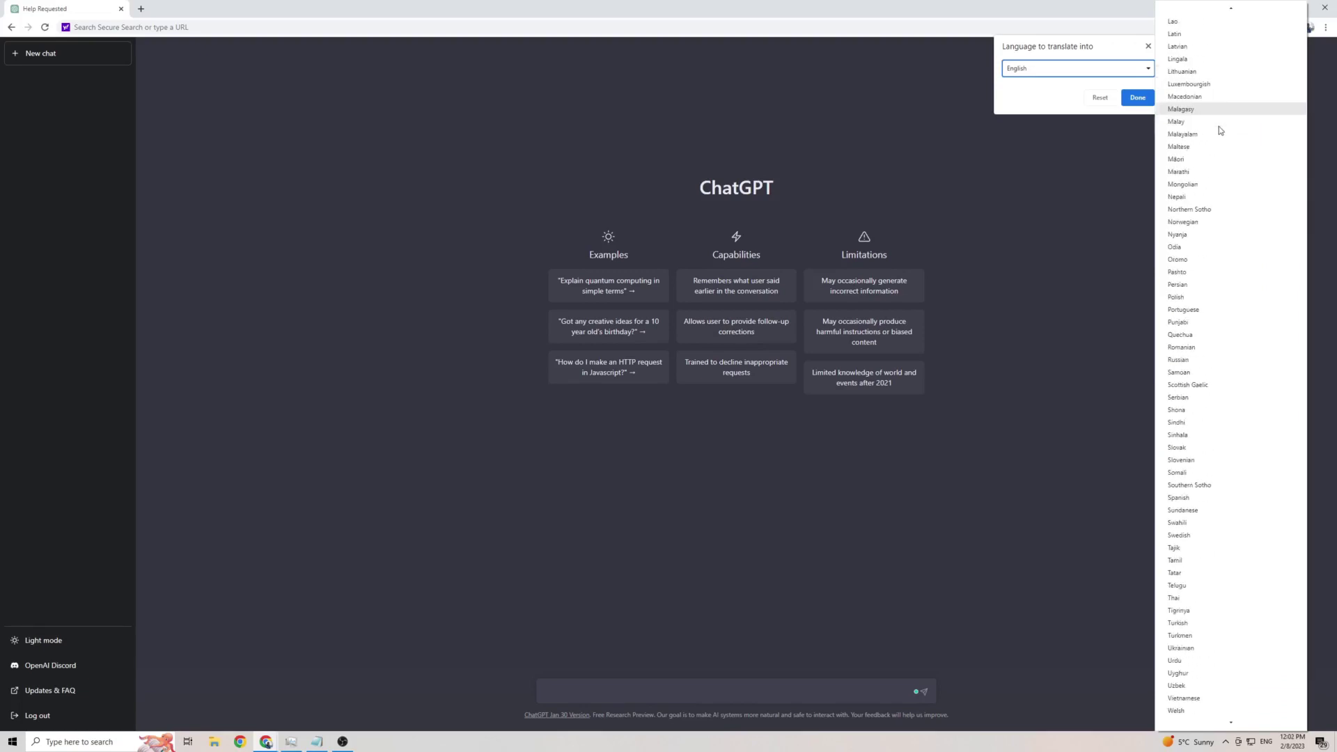
{"action": "left_click", "coordinate": [1197, 283]}
{"action": "left_click", "coordinate": [1138, 97]}
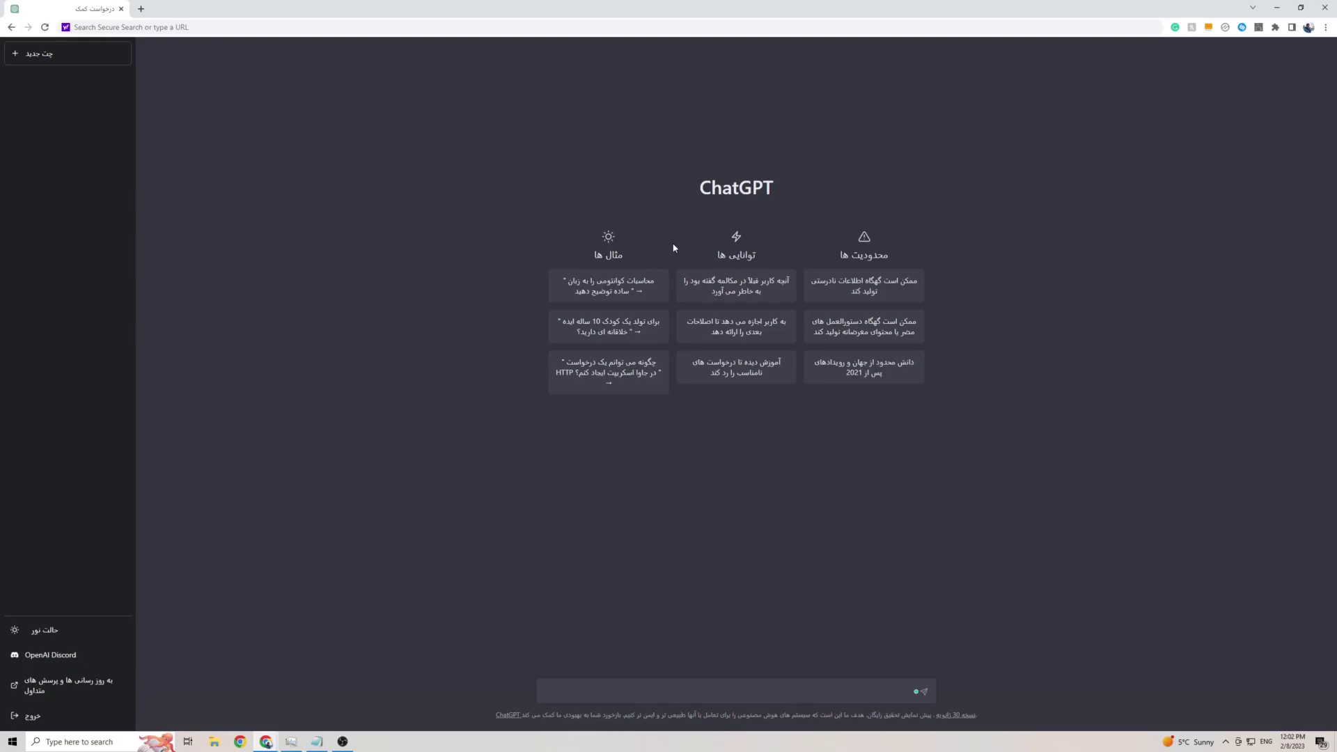
{"action": "left_click", "coordinate": [642, 689]}
- Paste and send 'چطور هستید', resending it after the error until a Persian reply starts
{"action": "type", "text": "چطور هستید"}
{"action": "key", "text": "Return"}
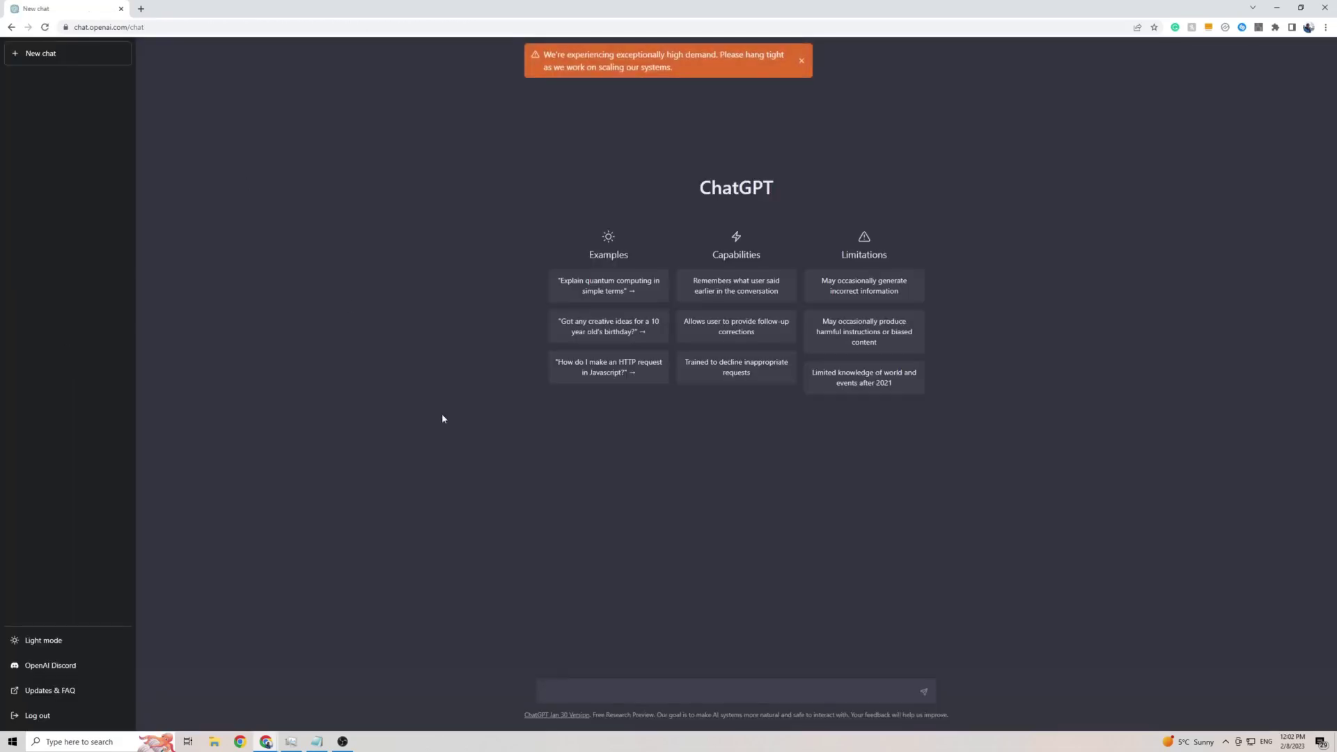
{"action": "type", "text": "چطور هستید"}
{"action": "key", "text": "Return"}
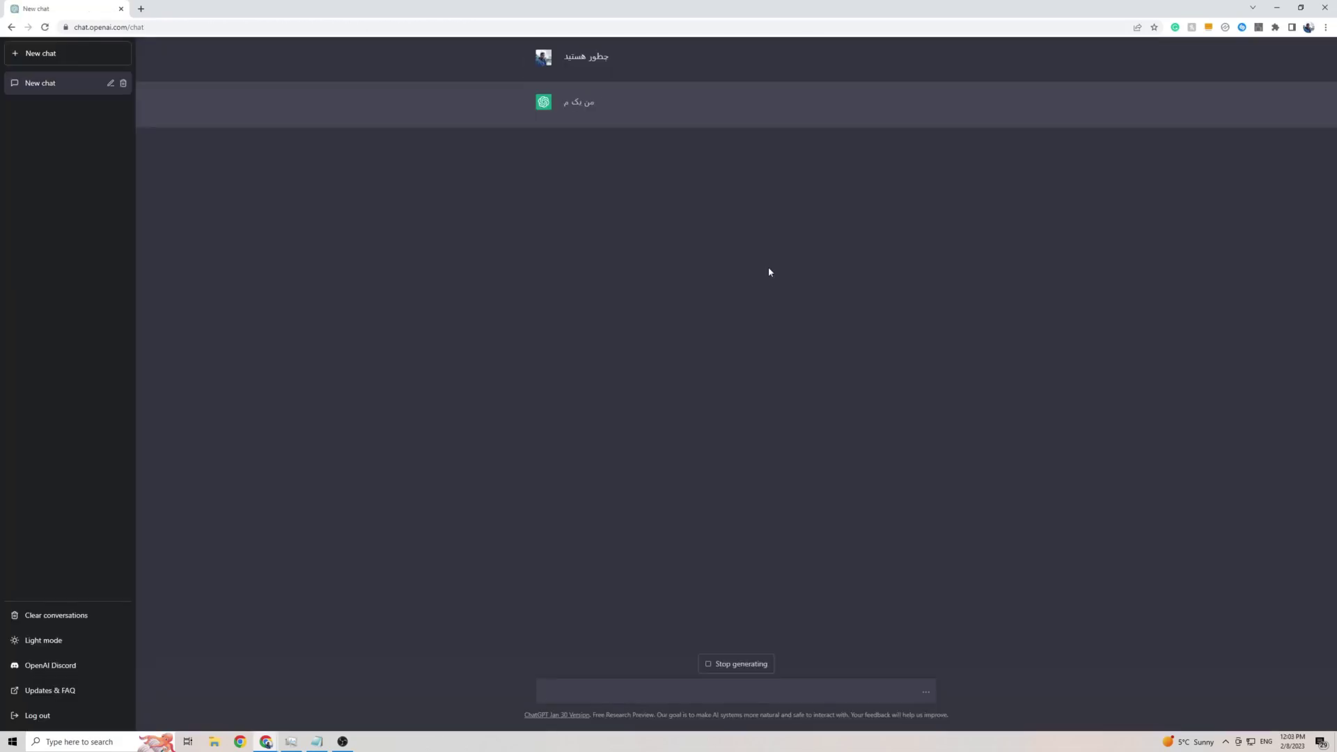